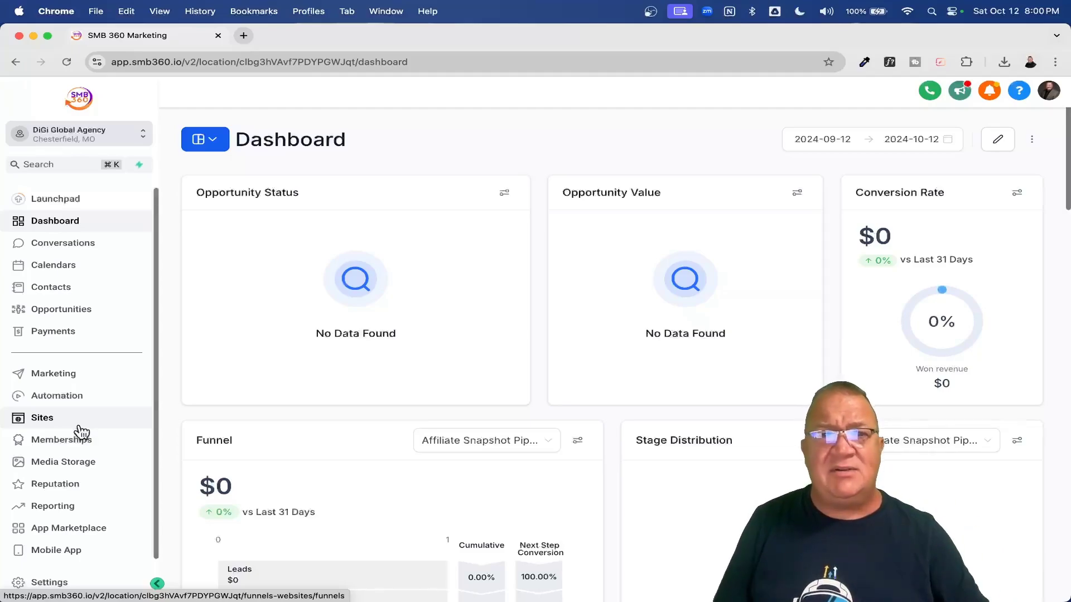
# Step: From Marketing, open the Affiliate Manager dashboard showing $0.00 revenue and 0% conversion
pyautogui.scroll(5, 54, 379)
pyautogui.click(56, 383)
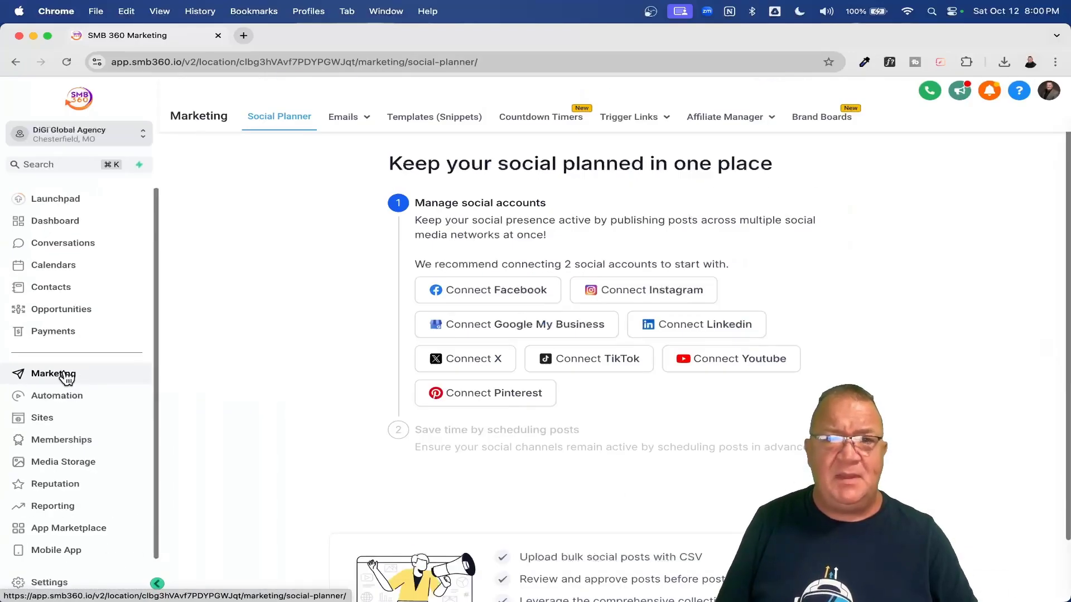
pyautogui.moveTo(724, 120)
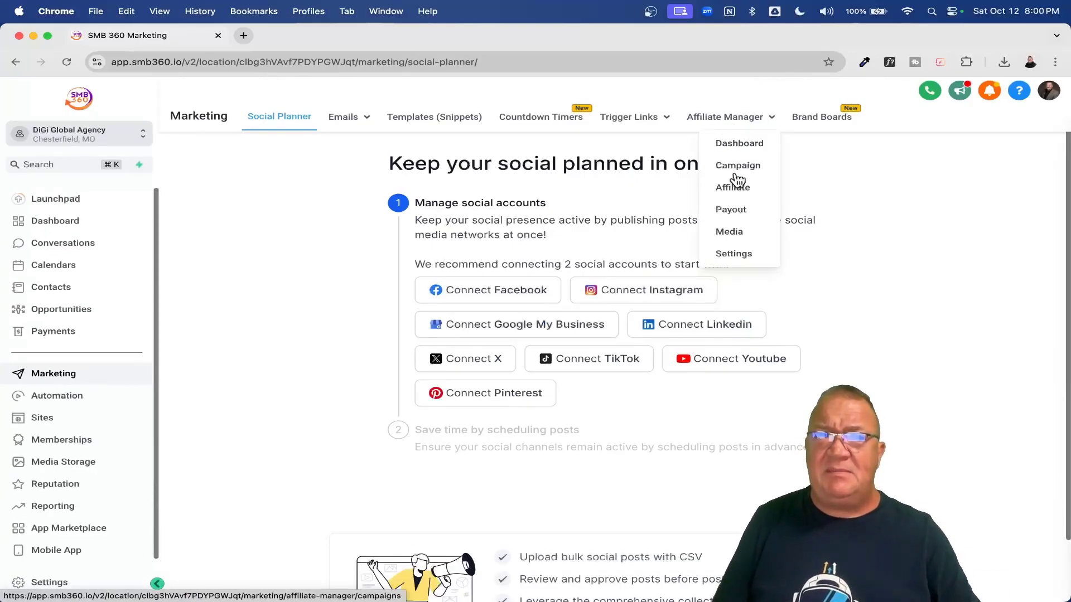
pyautogui.click(735, 146)
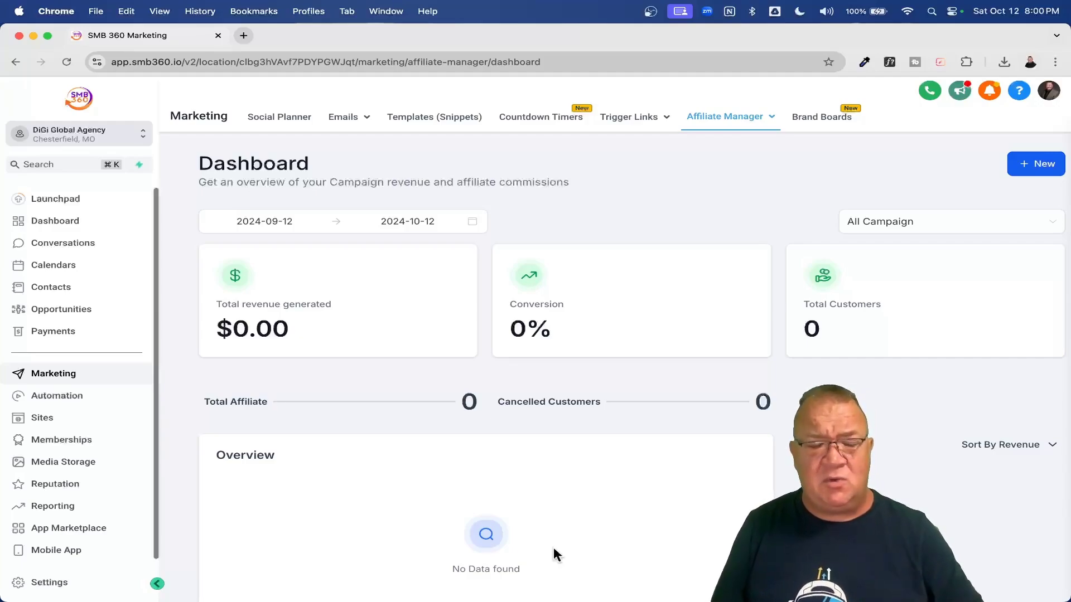
pyautogui.click(708, 118)
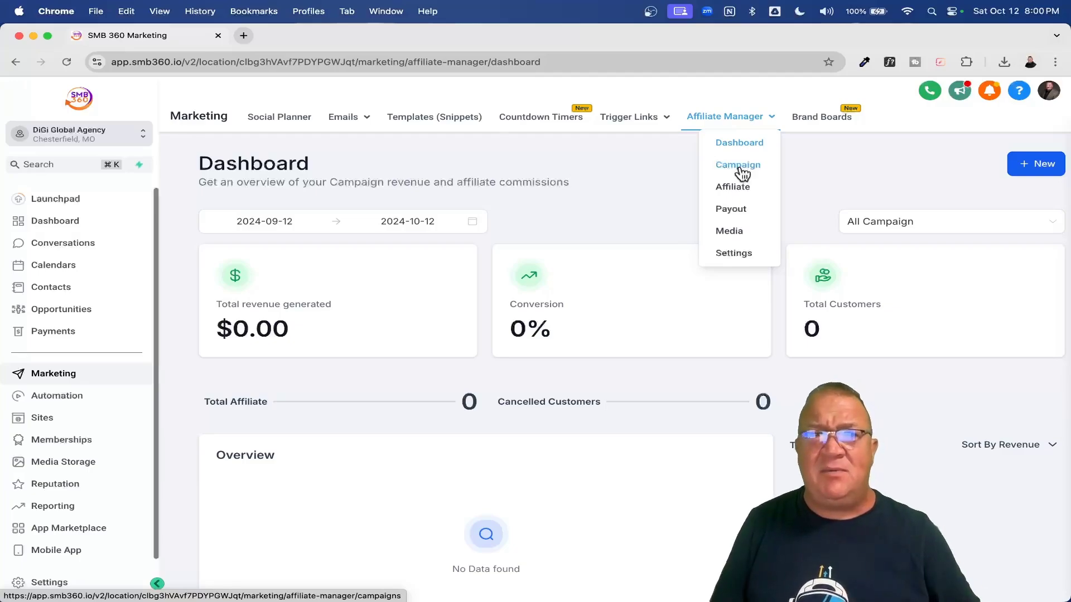
# Step: Go to the Affiliate Manager Campaign page and review the campaign table at normal zoom
pyautogui.click(738, 165)
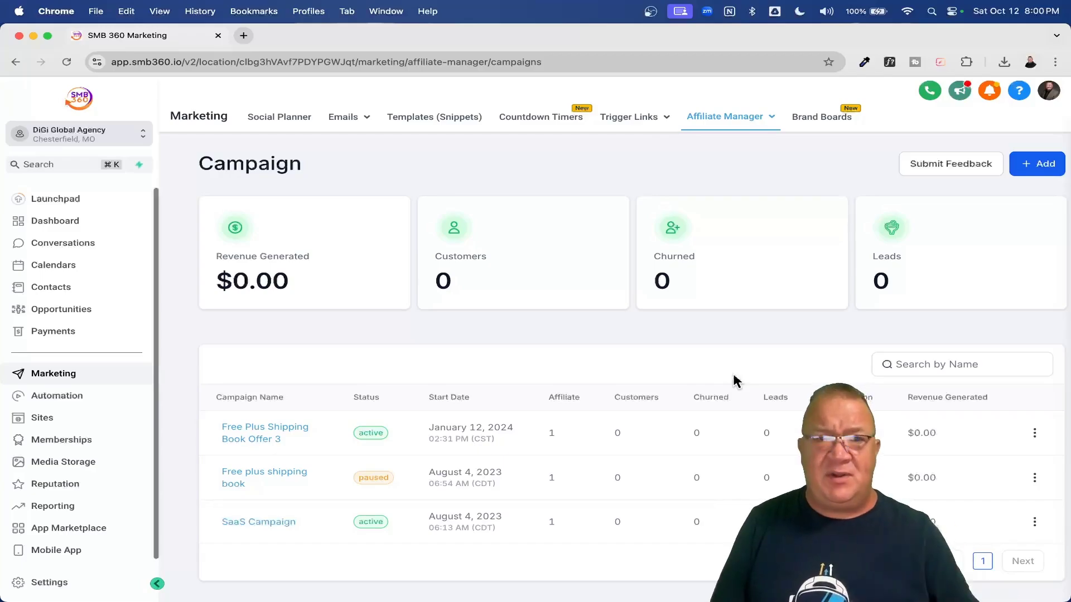
pyautogui.scroll(5, 545, 444)
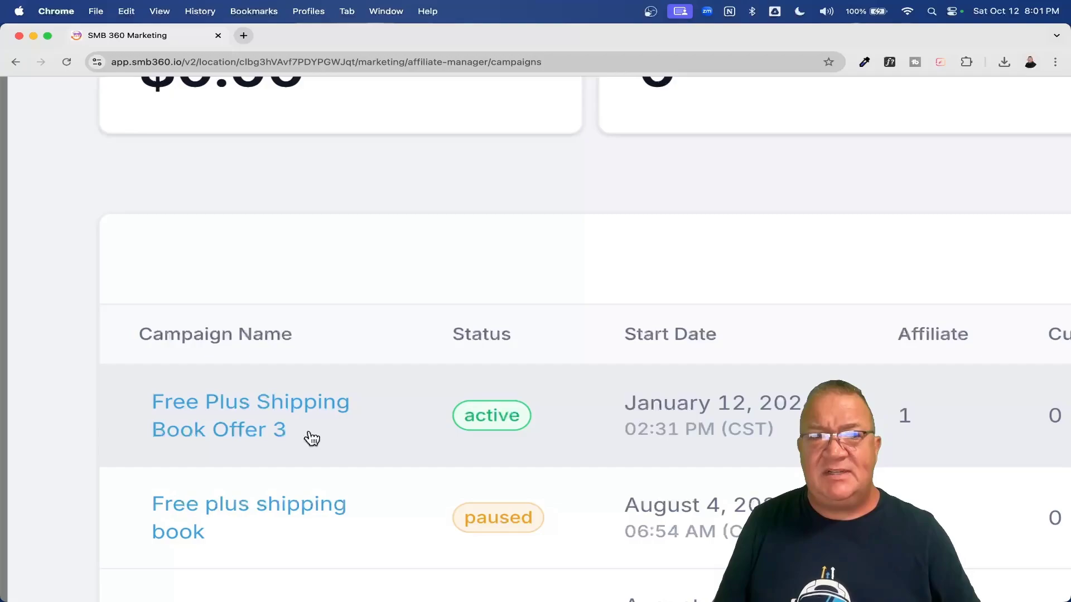
pyautogui.press('super+0')
pyautogui.scroll(4, 670, 335)
pyautogui.click(1041, 170)
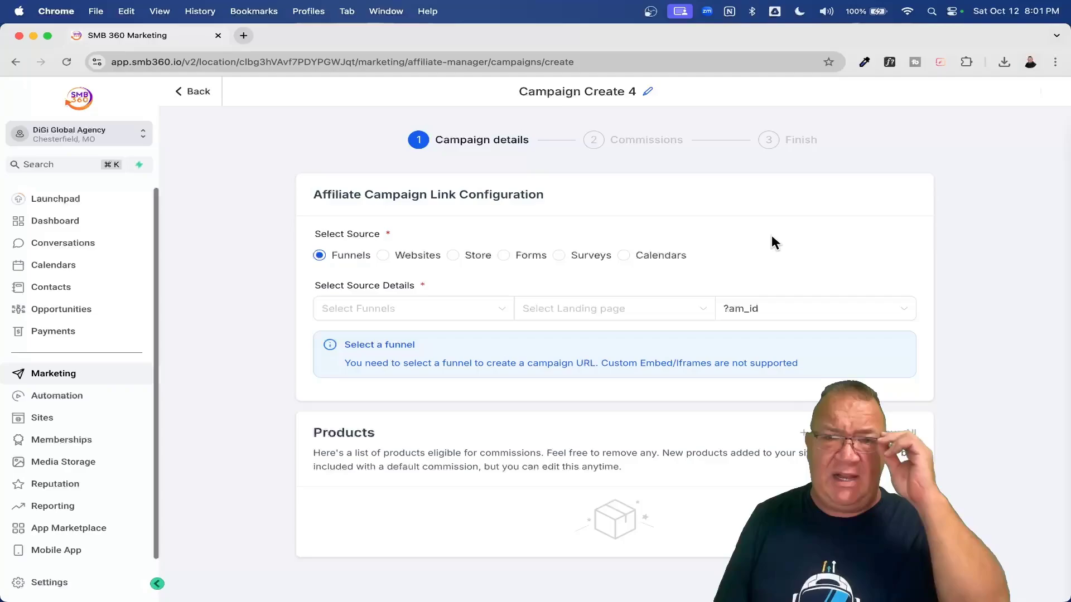
pyautogui.scroll(5, 572, 260)
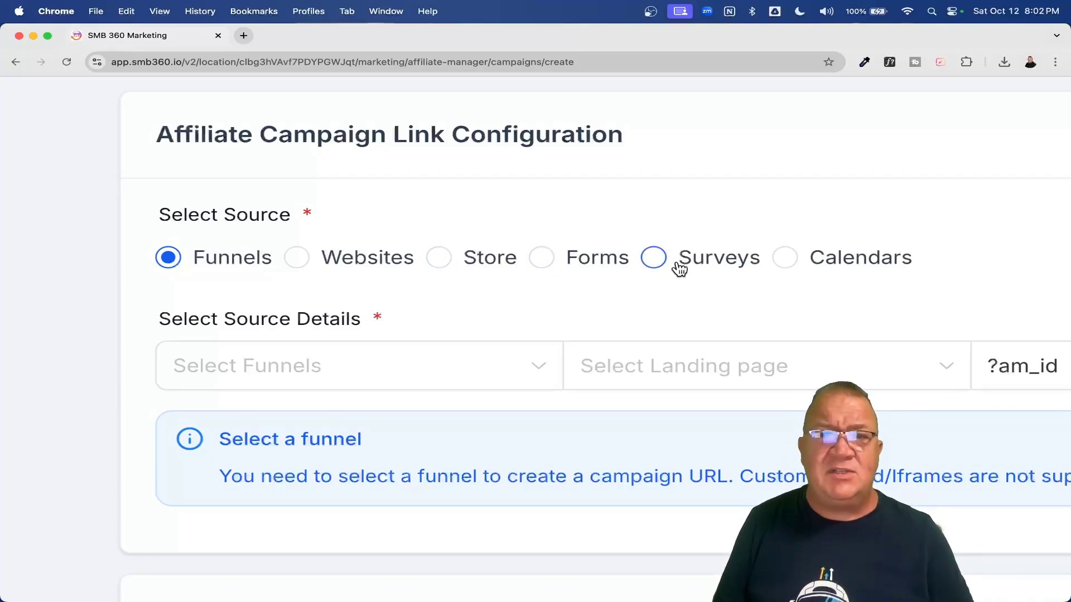
# Step: Switch the campaign source to Calendars and pick the 'Book A Call With Me' calendar
pyautogui.click(786, 258)
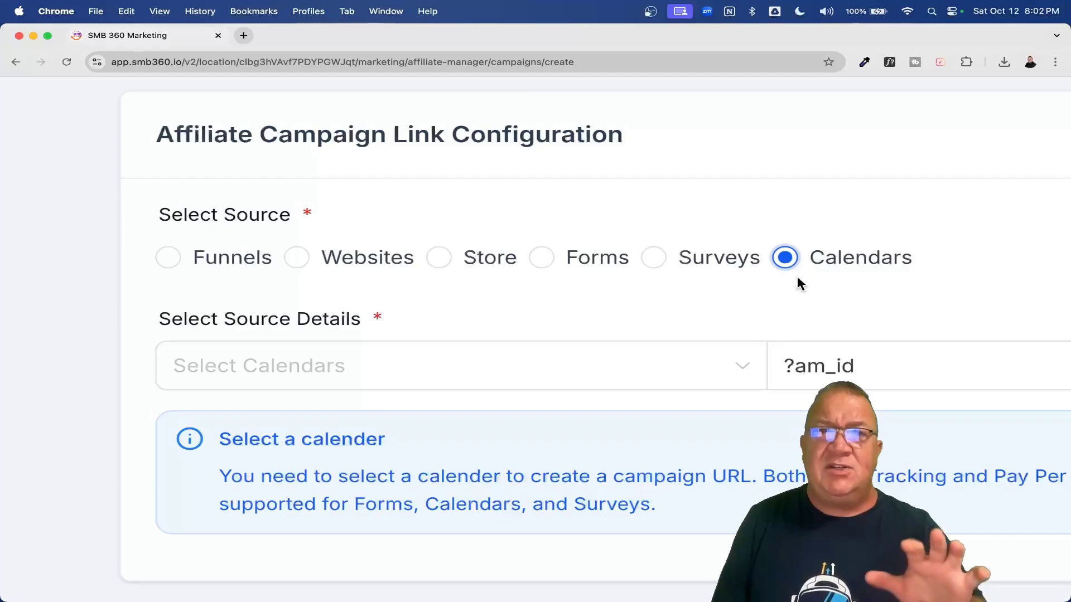
pyautogui.click(644, 382)
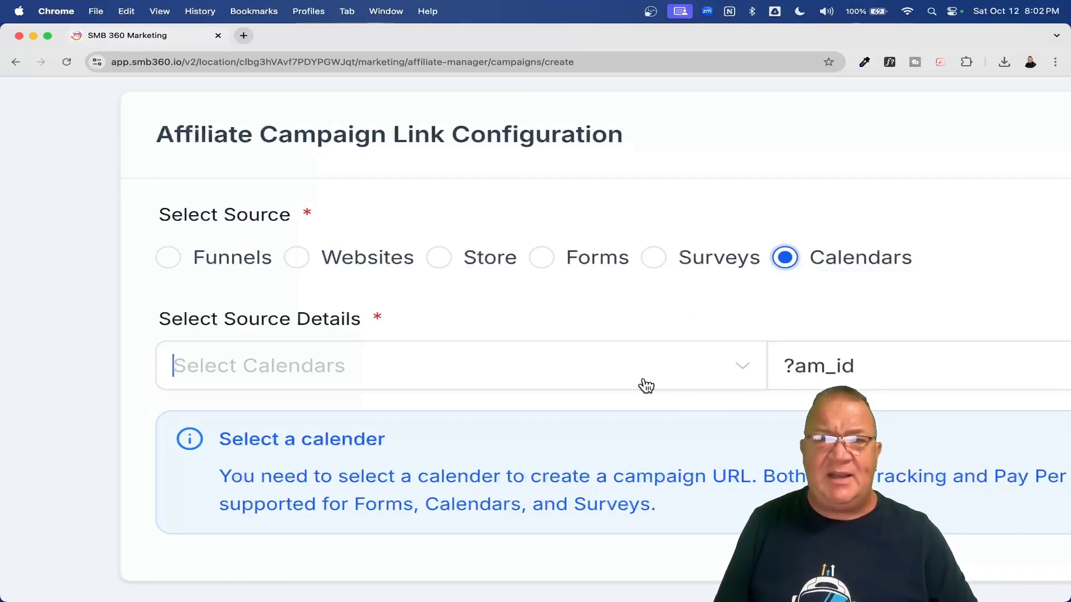
pyautogui.scroll(-3, 630, 511)
pyautogui.scroll(4, 629, 446)
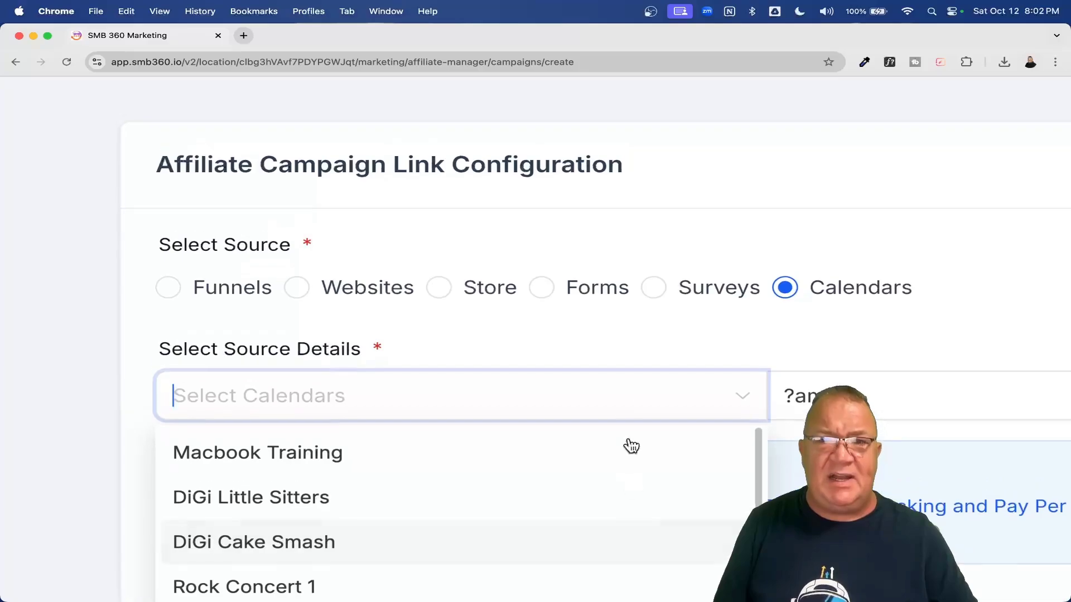
pyautogui.click(604, 342)
pyautogui.press('super+0')
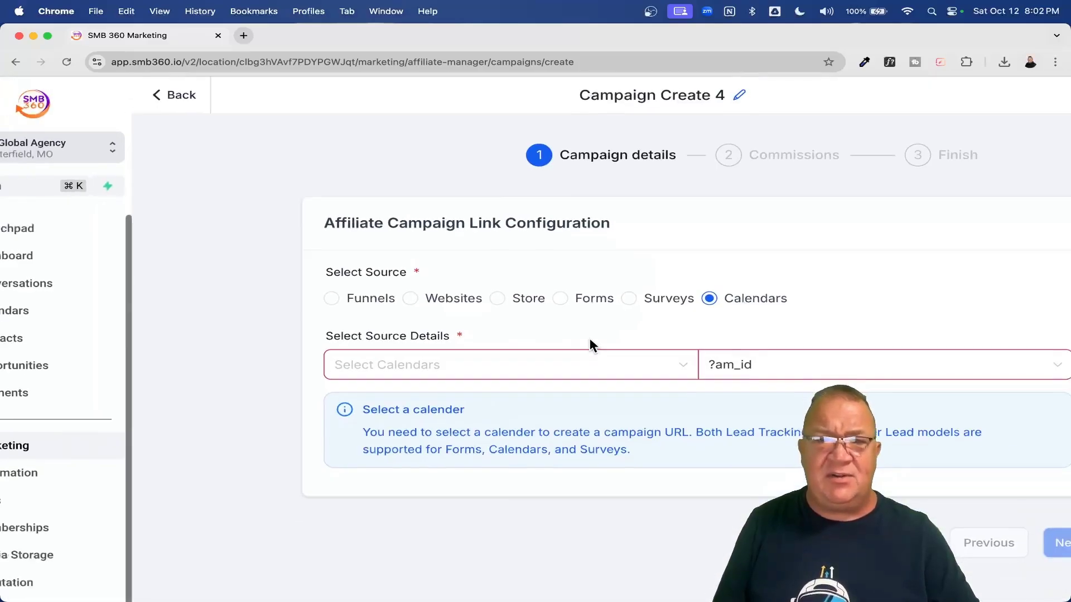
pyautogui.click(593, 370)
pyautogui.scroll(-3, 577, 515)
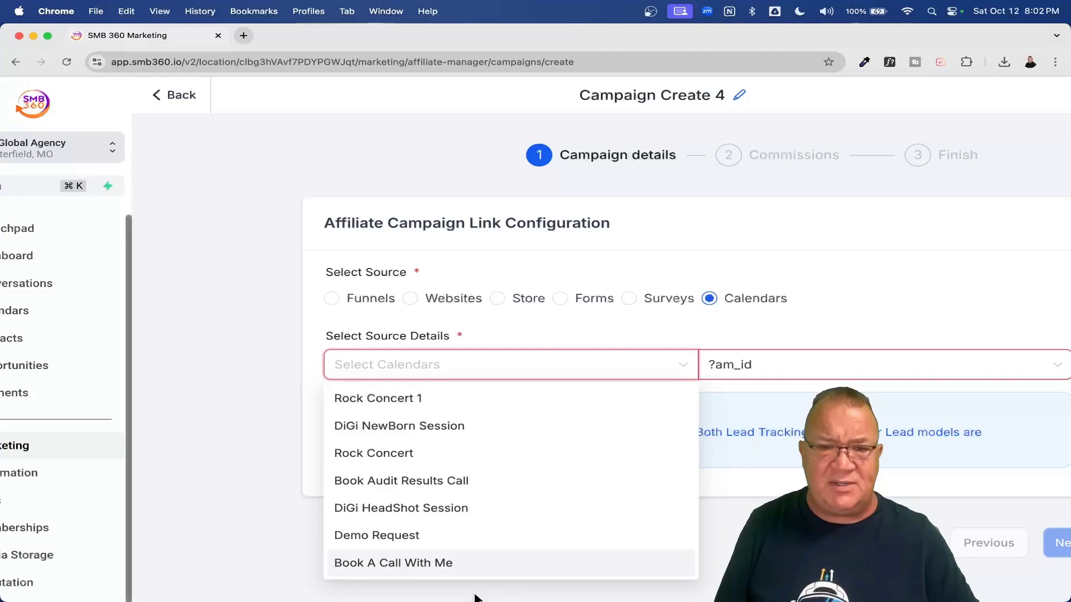
pyautogui.click(387, 564)
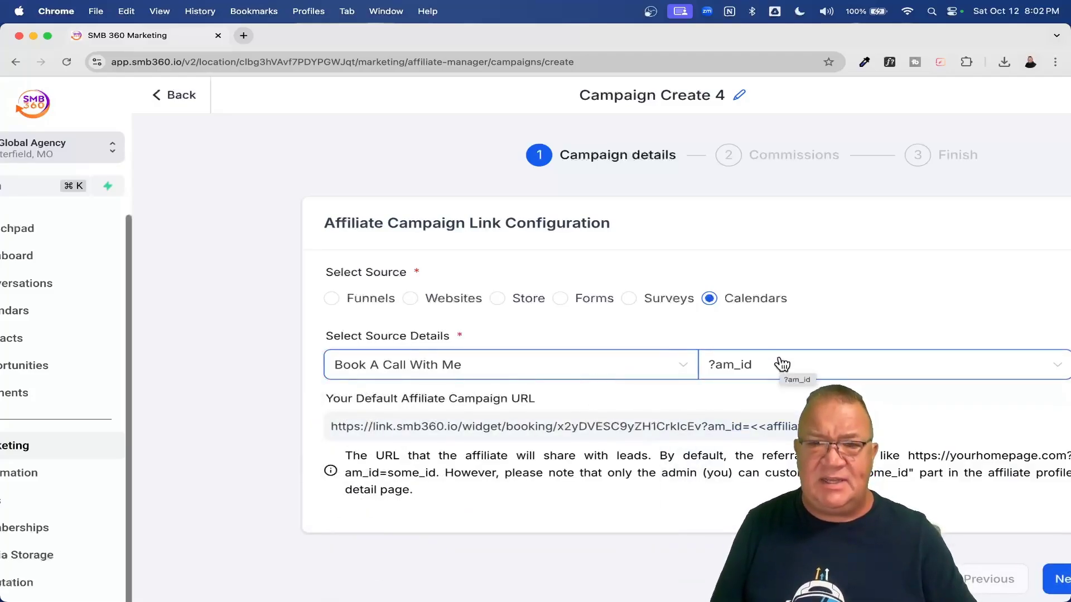
# Step: Select the generated booking-widget campaign URL containing ?am_id and review the rest of the form
pyautogui.scroll(3, 777, 363)
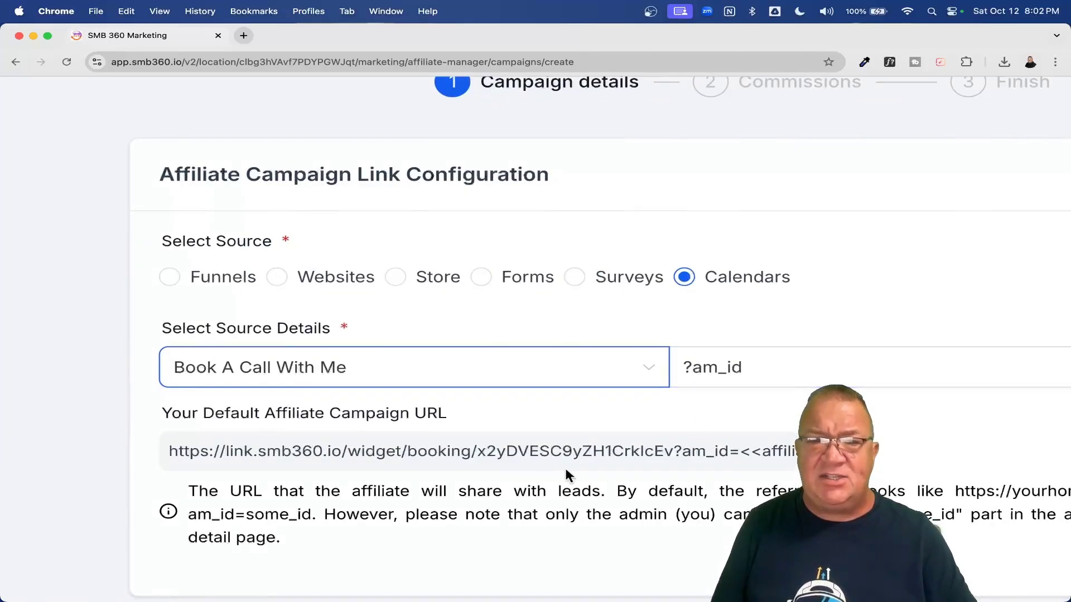
pyautogui.moveTo(167, 451); pyautogui.dragTo(803, 451)
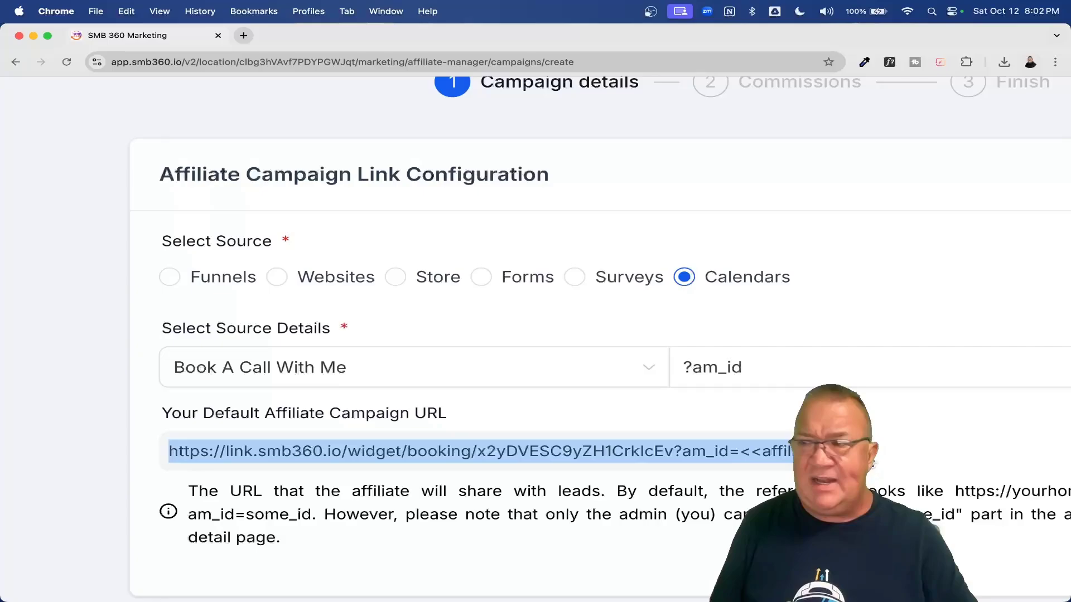
pyautogui.scroll(-3, 599, 337)
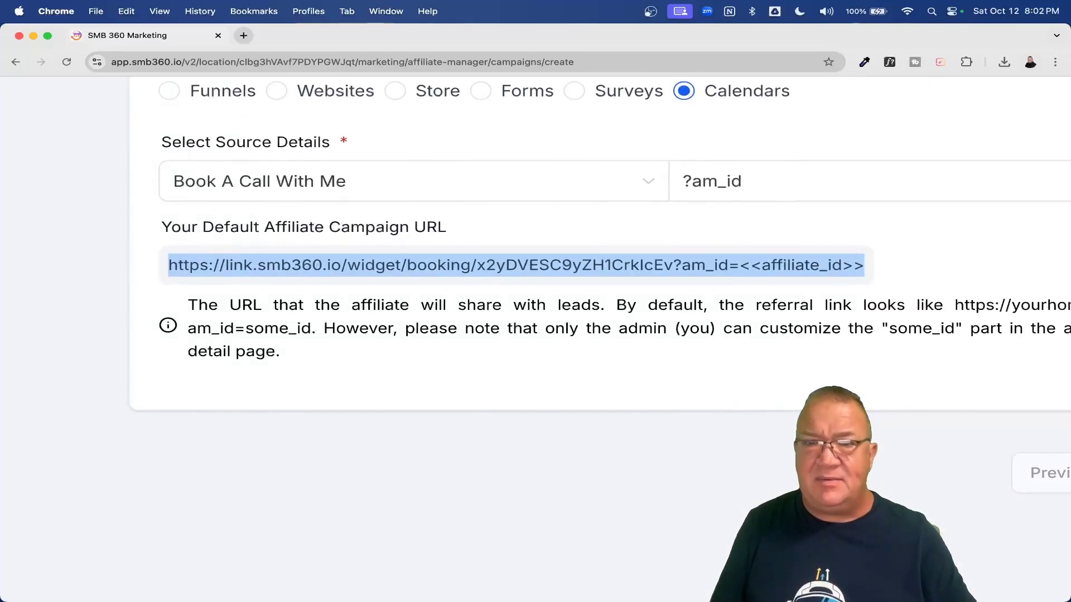
pyautogui.scroll(3, 776, 278)
pyautogui.scroll(-2, 777, 278)
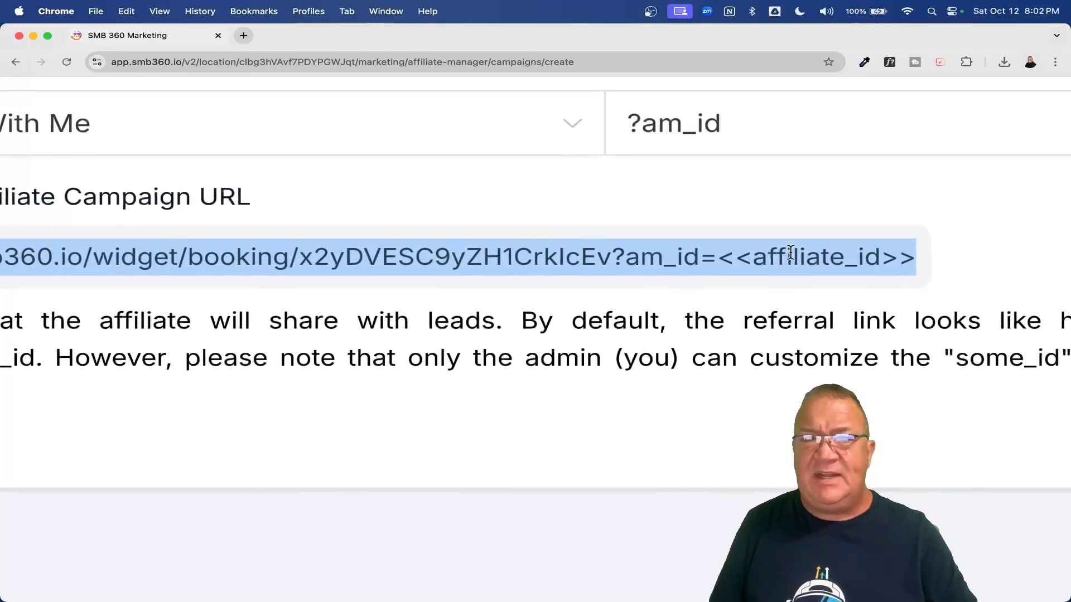
pyautogui.scroll(-2, 740, 283)
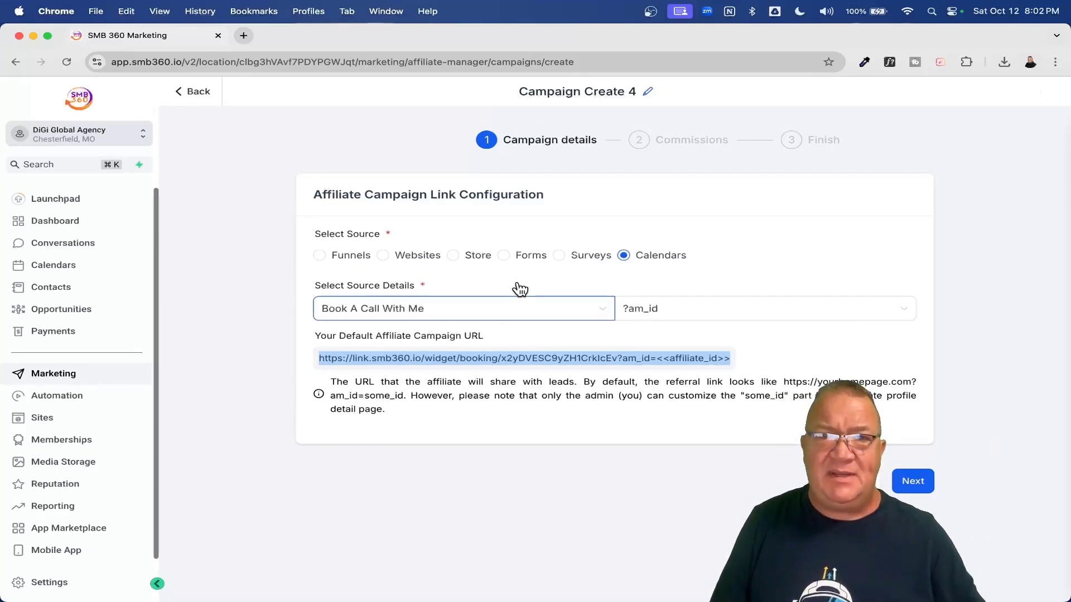
# Step: Return to the campaign list of three campaigns and bring up the Affiliate Manager menu
pyautogui.click(190, 92)
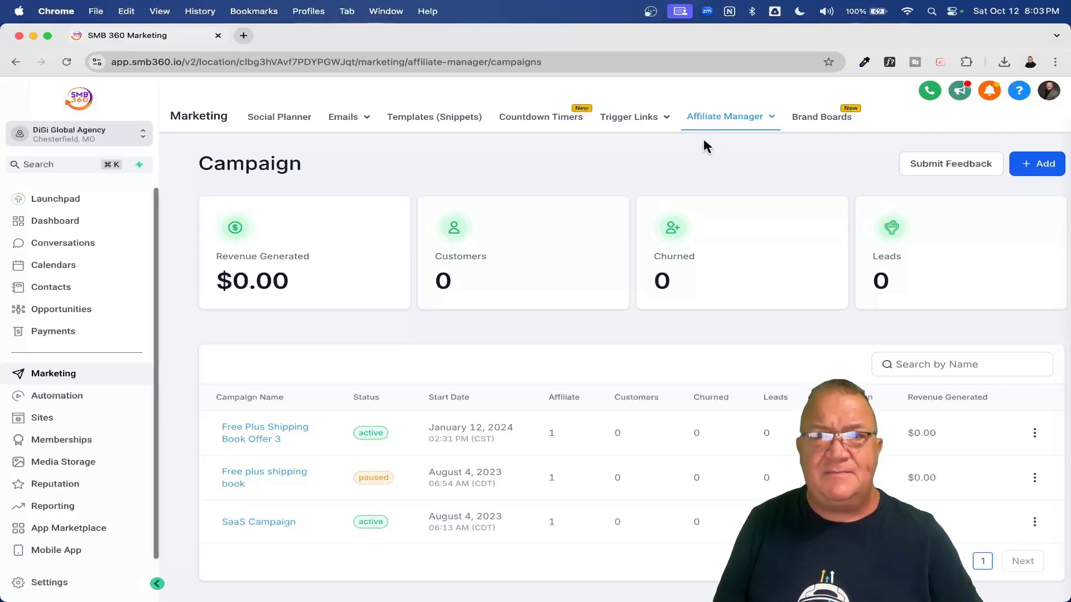
pyautogui.moveTo(706, 133)
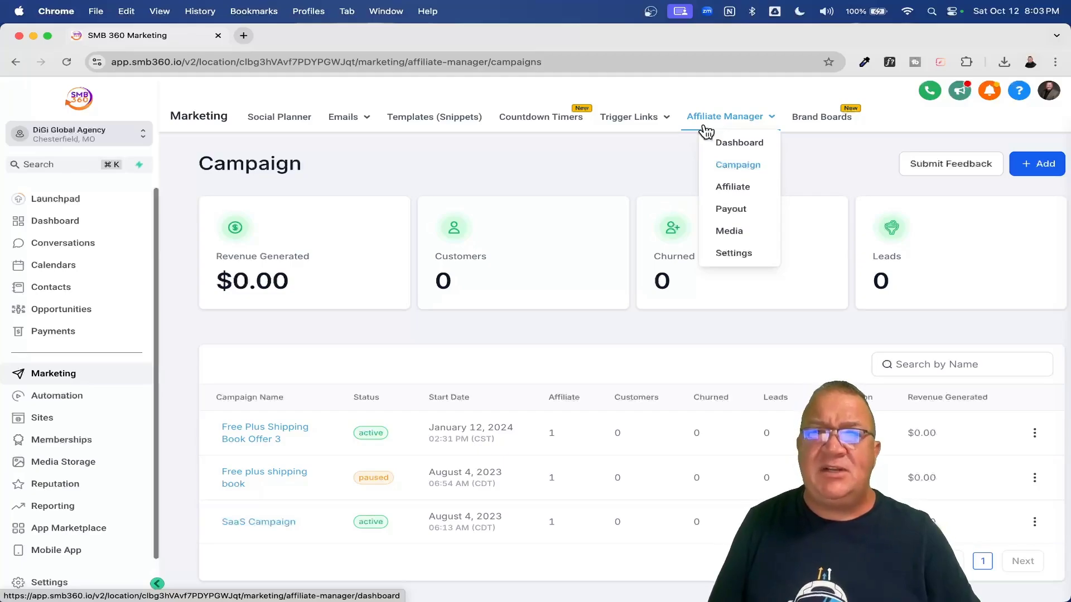
# Step: Open the Affiliate page listing affiliates with their campaign, leads and earnings
pyautogui.click(732, 190)
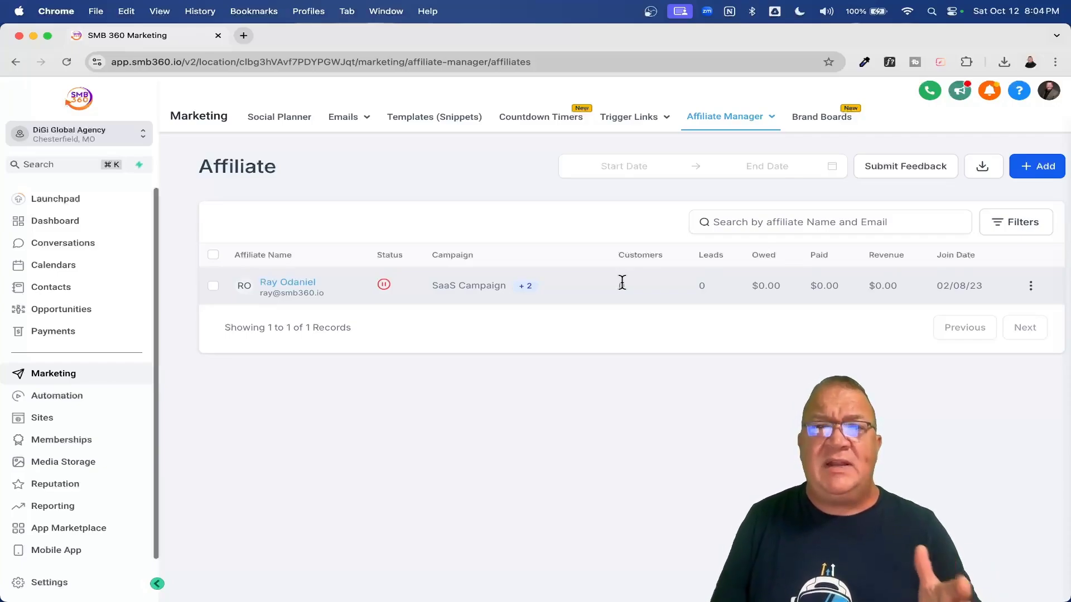
# Step: Preview the New, Upload and Import options for adding affiliates, then dismiss them
pyautogui.click(1042, 168)
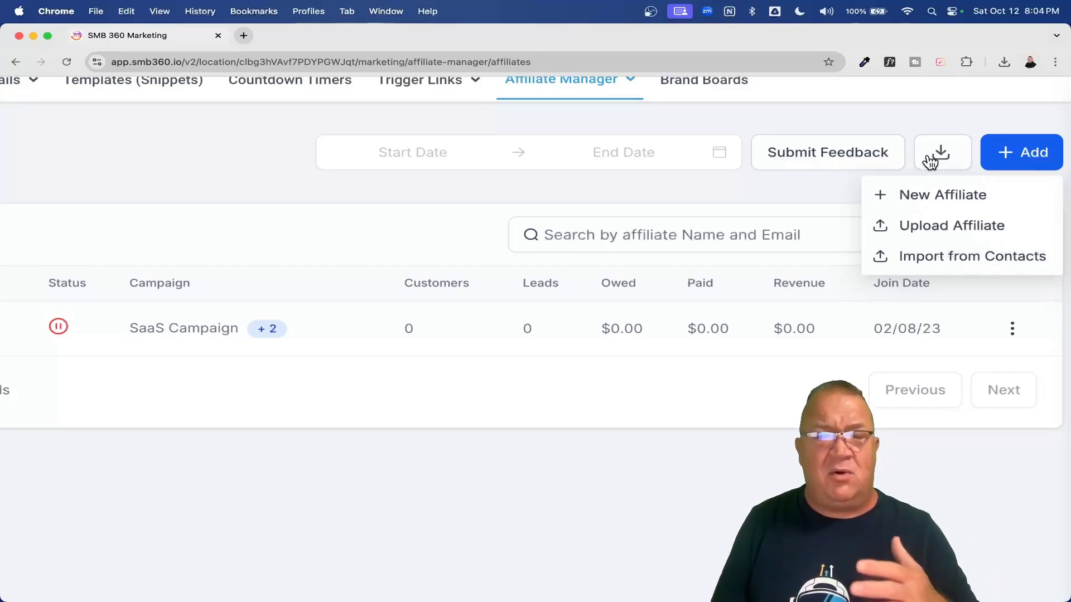
pyautogui.scroll(-5, 930, 162)
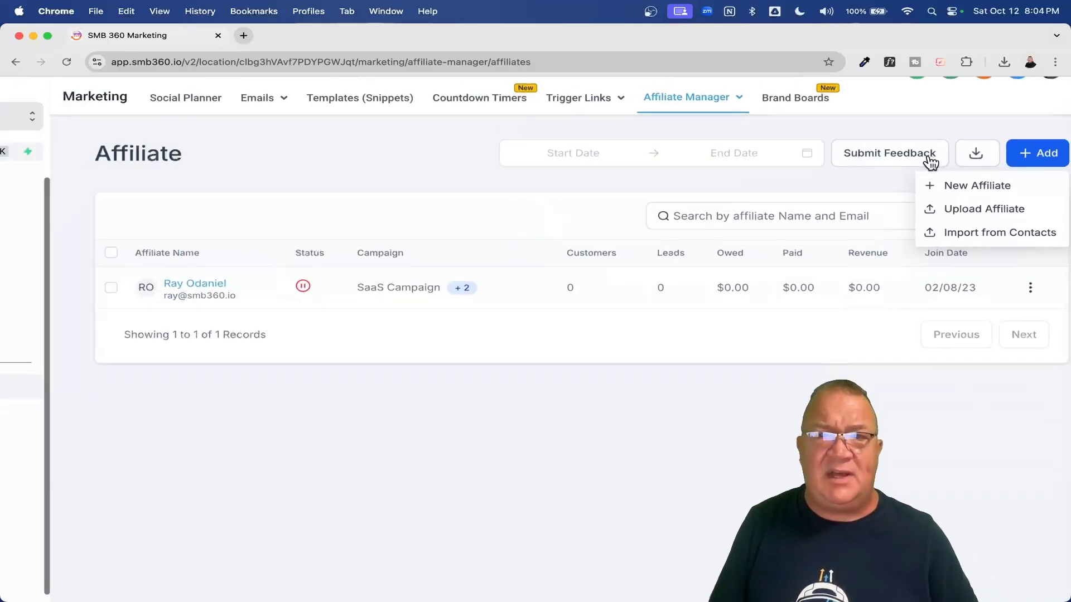
pyautogui.click(519, 187)
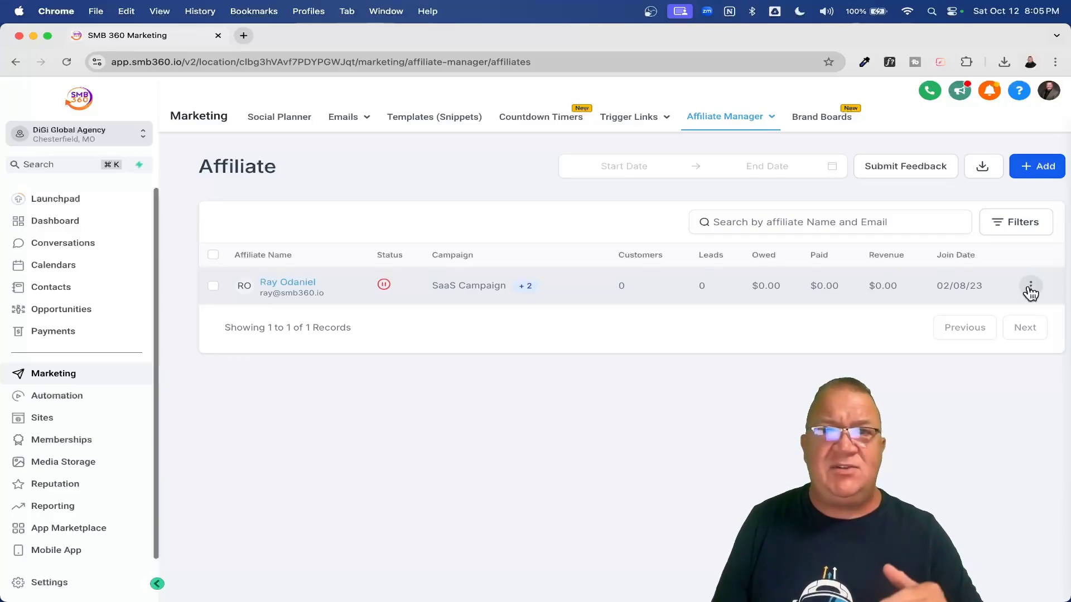
pyautogui.moveTo(725, 117)
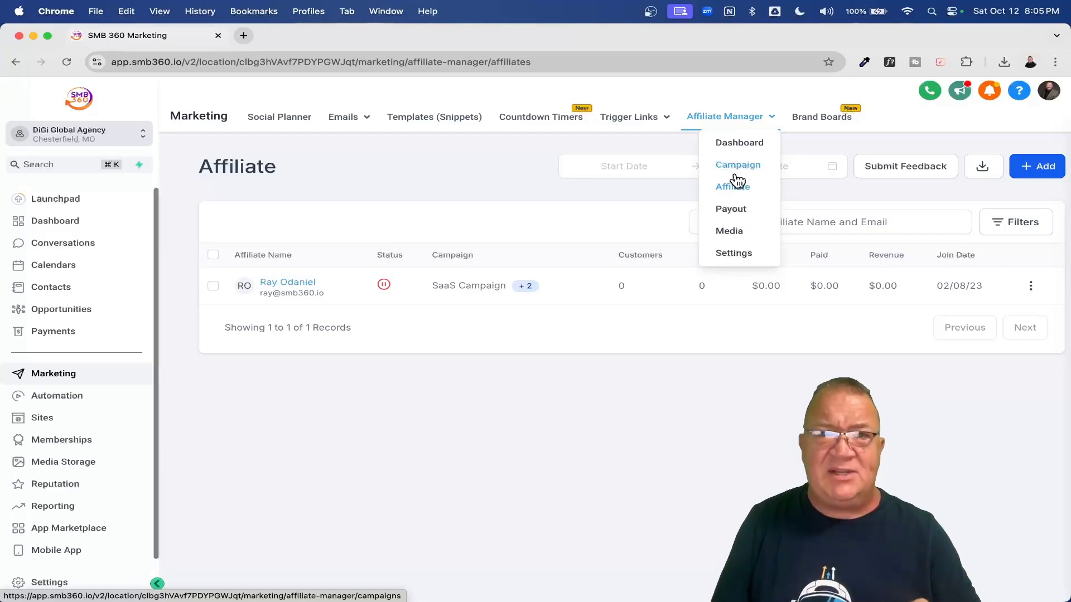
# Step: Open the Payout page and view the empty Approved for Payout tab
pyautogui.click(734, 212)
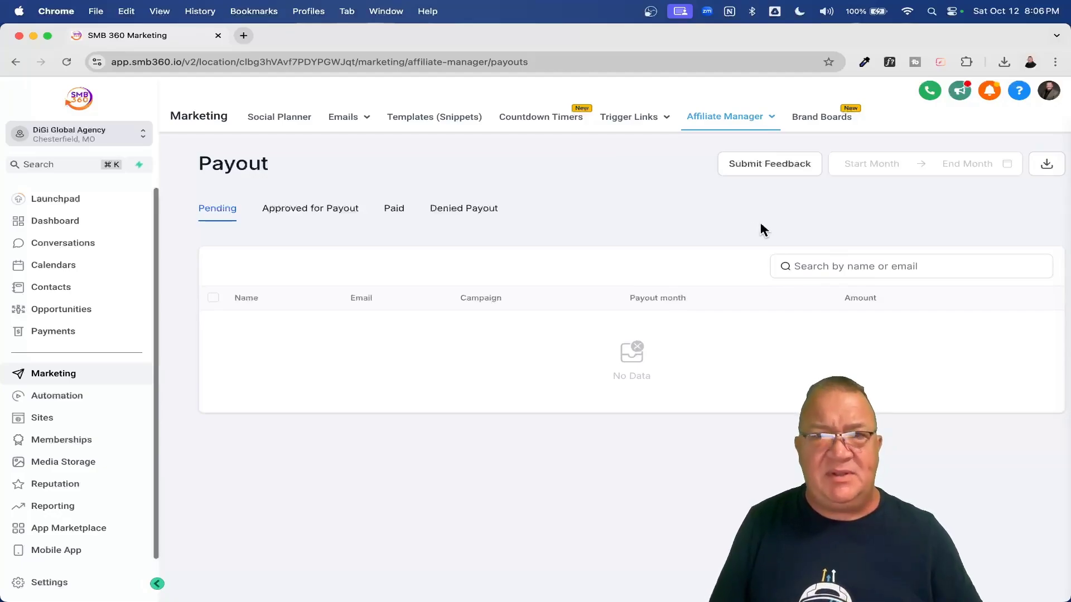
pyautogui.click(304, 211)
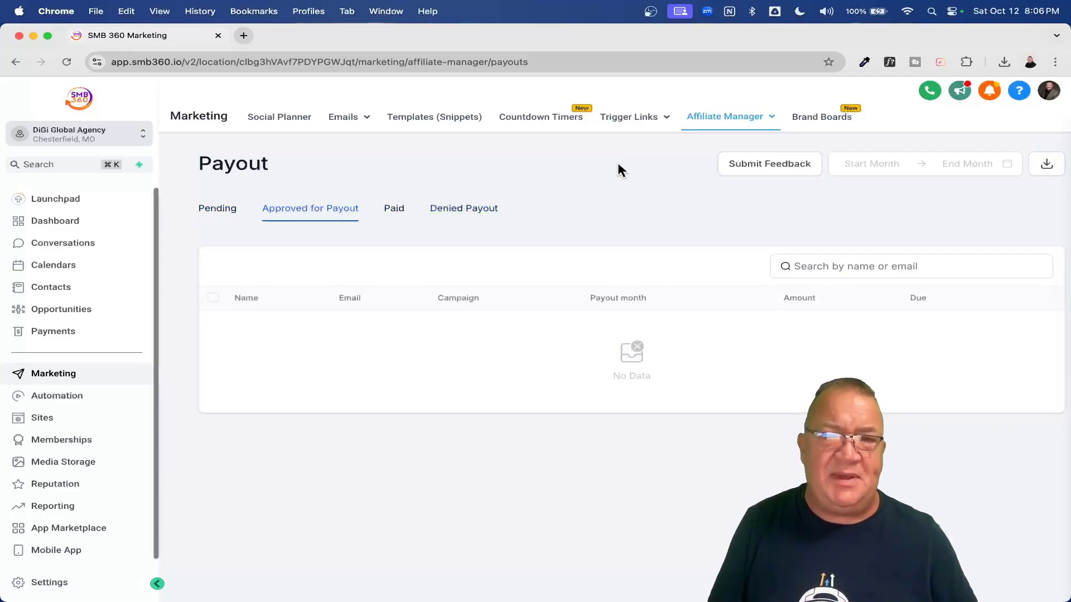
# Step: Open the Media library holding DiGi Global.png and a tenant screening handbook
pyautogui.moveTo(725, 117)
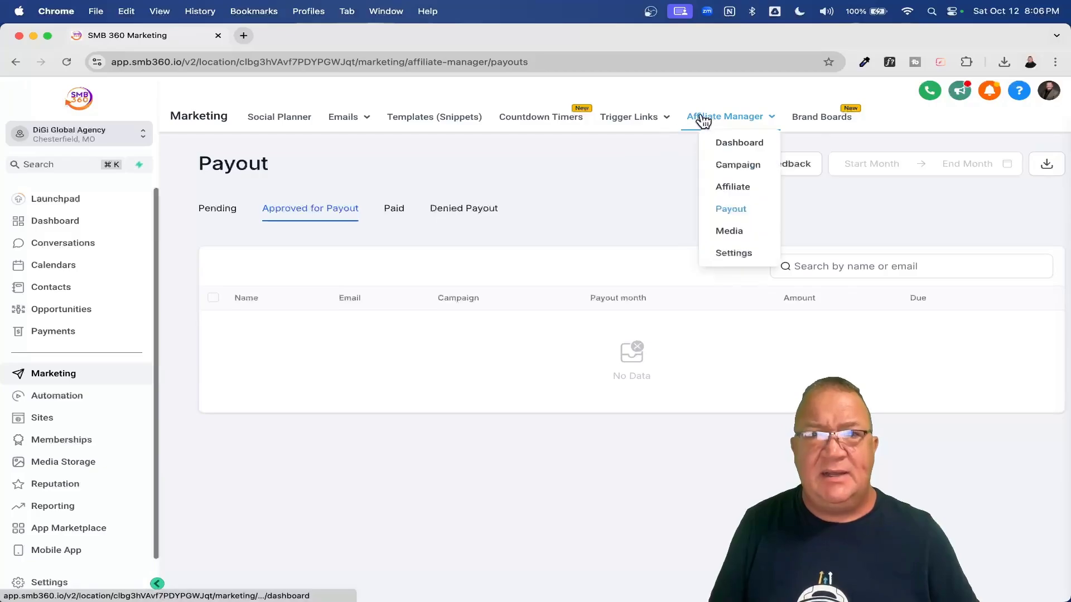
pyautogui.click(729, 233)
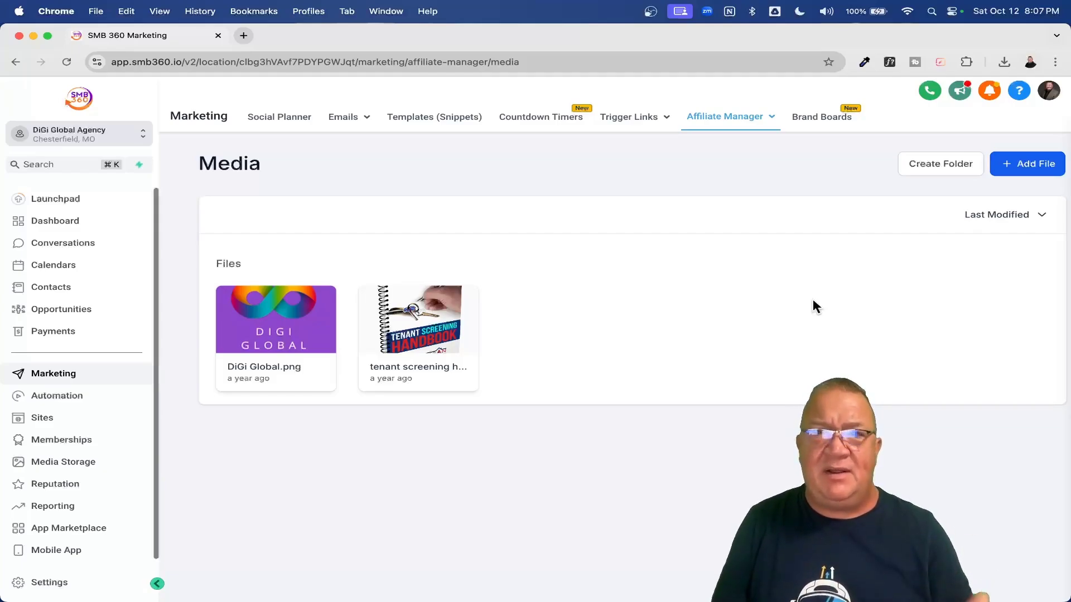
# Step: Open the Dashboard for 2024-09-12 to 2024-10-12, still showing $0.00 revenue
pyautogui.moveTo(725, 119)
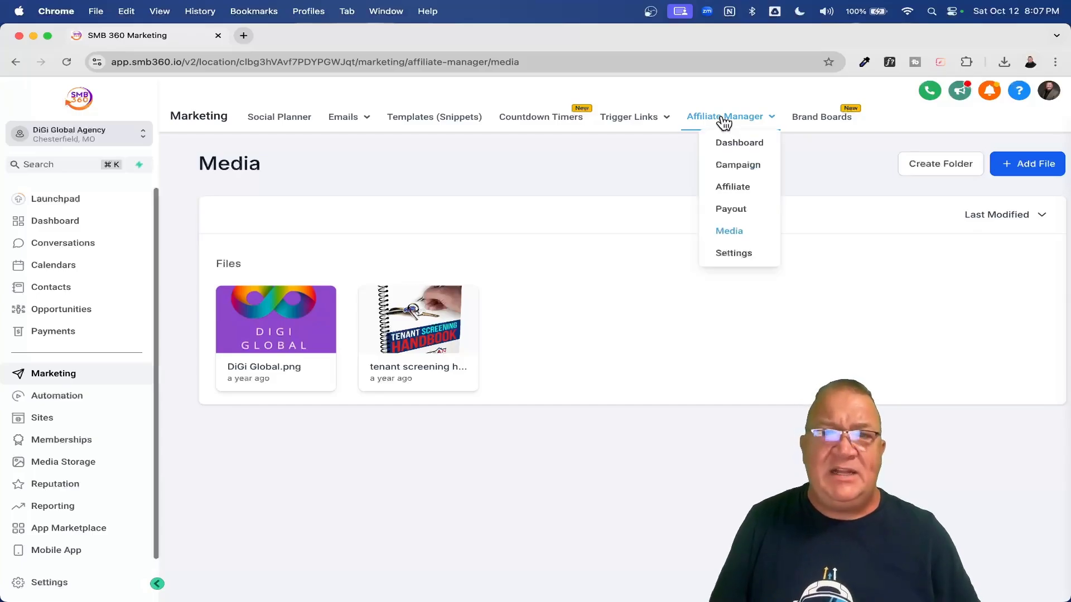
pyautogui.click(736, 144)
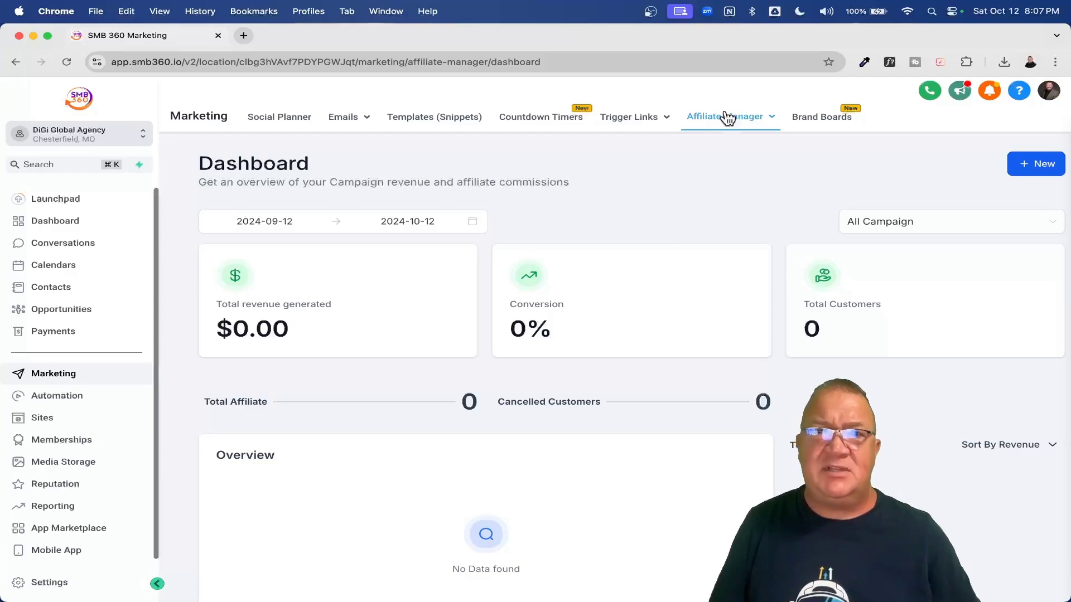
pyautogui.moveTo(724, 116)
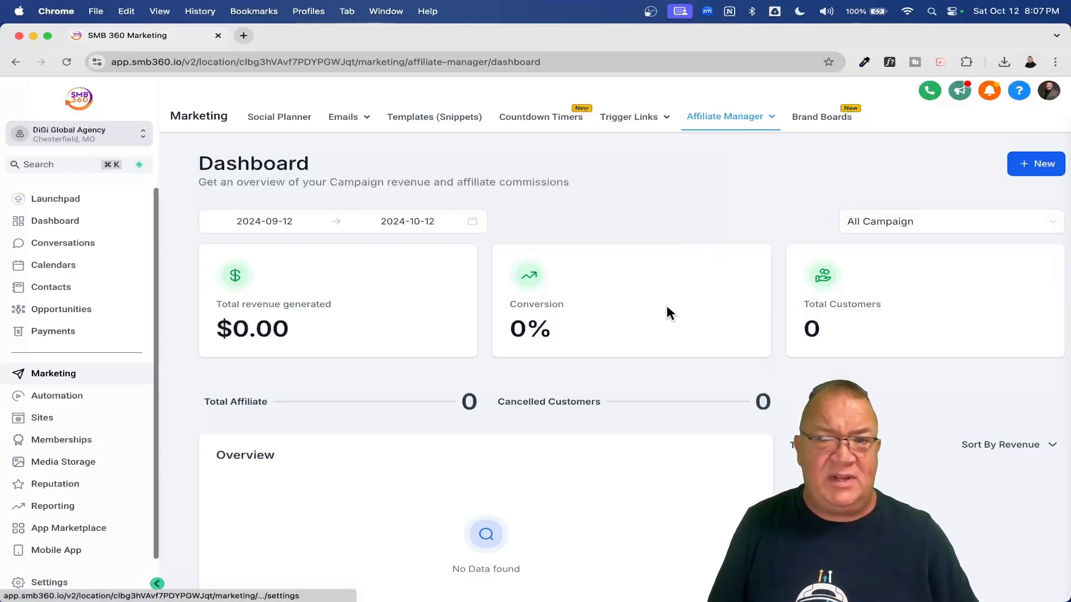